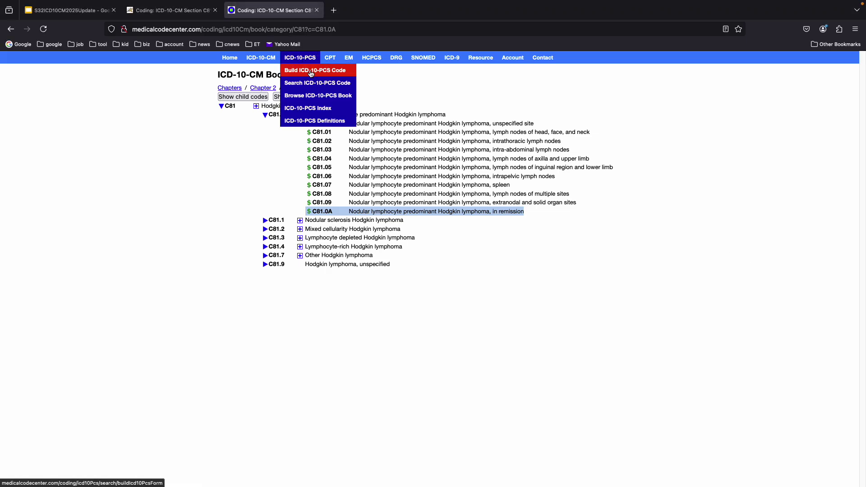
Step: Open the ICD-10-PCS code builder and get the PCS table for 0 Medical and Surgical, 7 Lymphatic and Hemic Systems, 1 Bypass
click(312, 71)
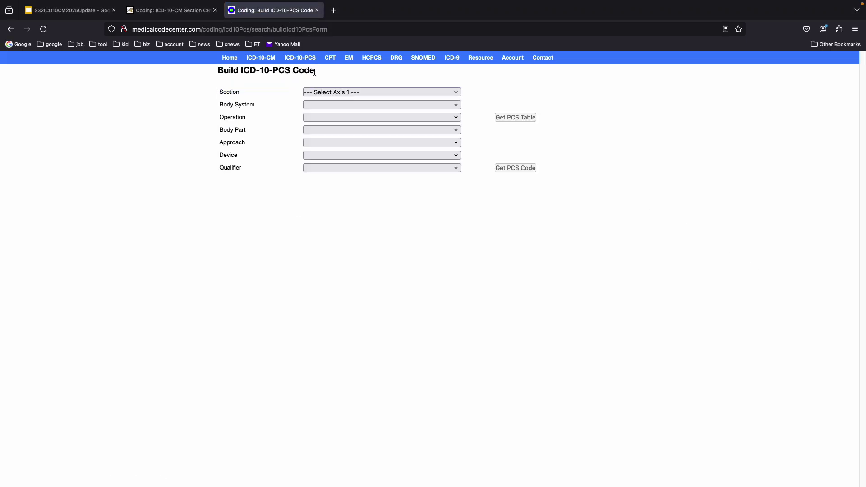
click(352, 93)
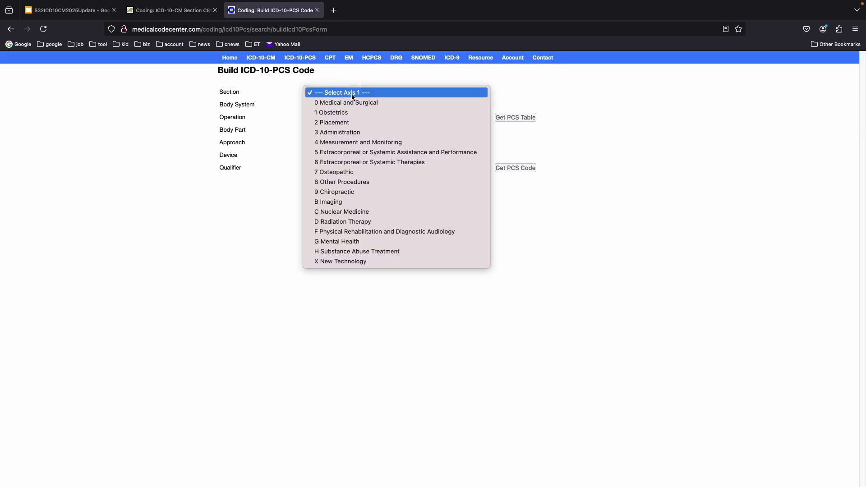
click(351, 103)
click(353, 105)
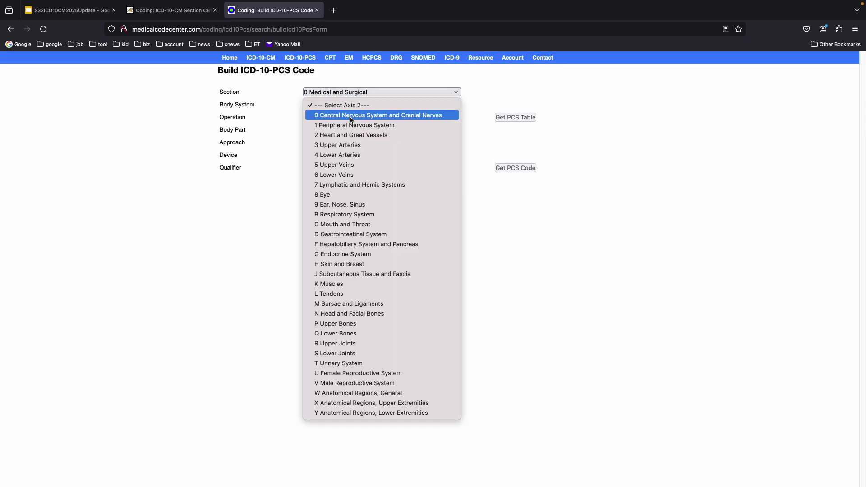
click(367, 185)
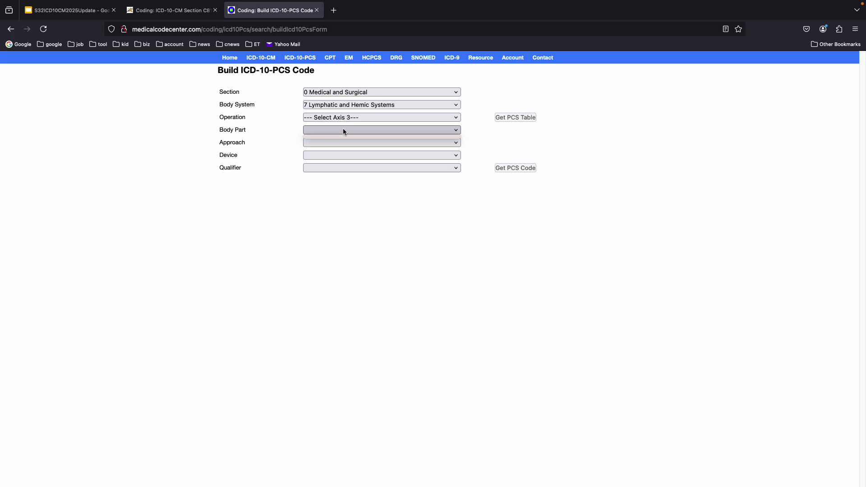
click(452, 118)
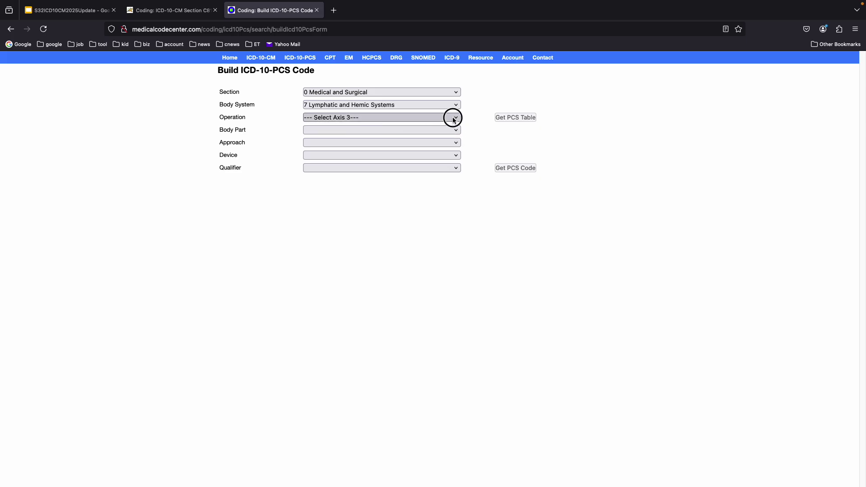
click(402, 128)
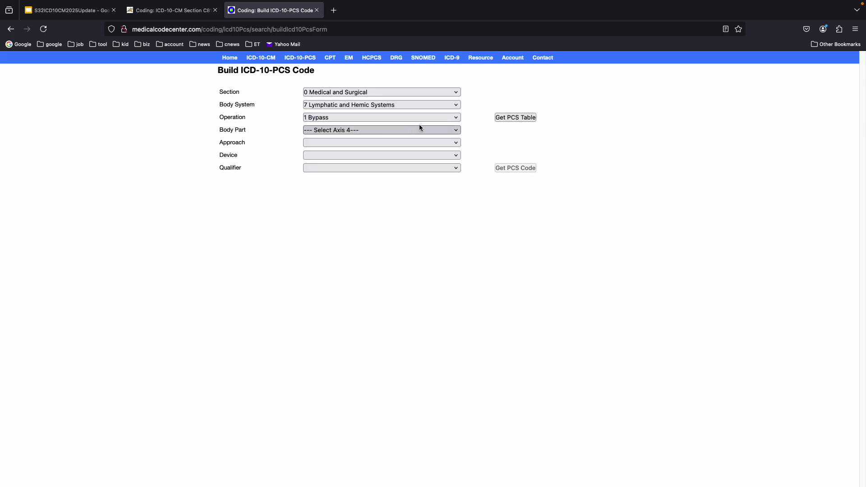
click(505, 118)
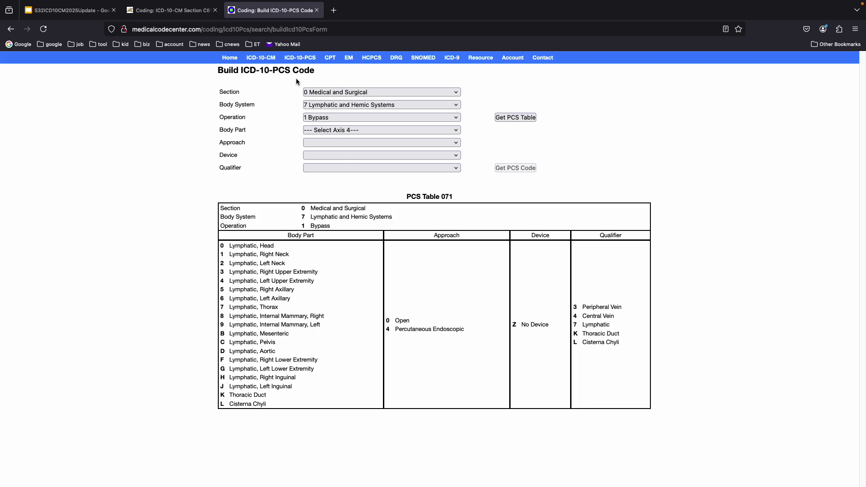
Step: In the 192.168.1.205 site's PCS code builder, choose 0 Medical and Surgical, 7 Lymphatic and Hemic Systems, review its operations, and return to medicalcodecenter.com's PCS table
click(182, 17)
mouse_move(300, 58)
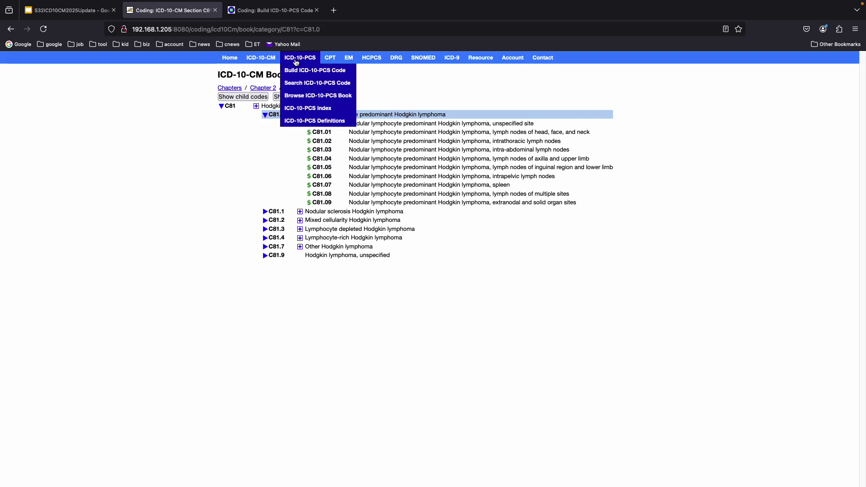
click(306, 76)
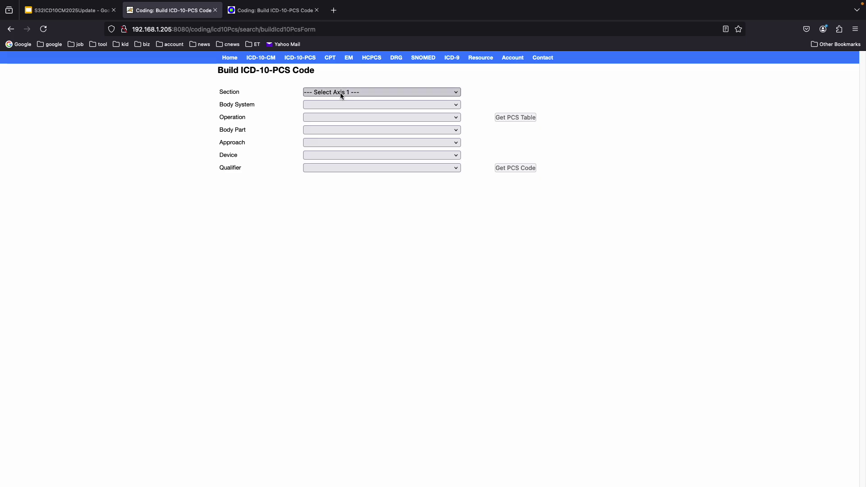
click(342, 93)
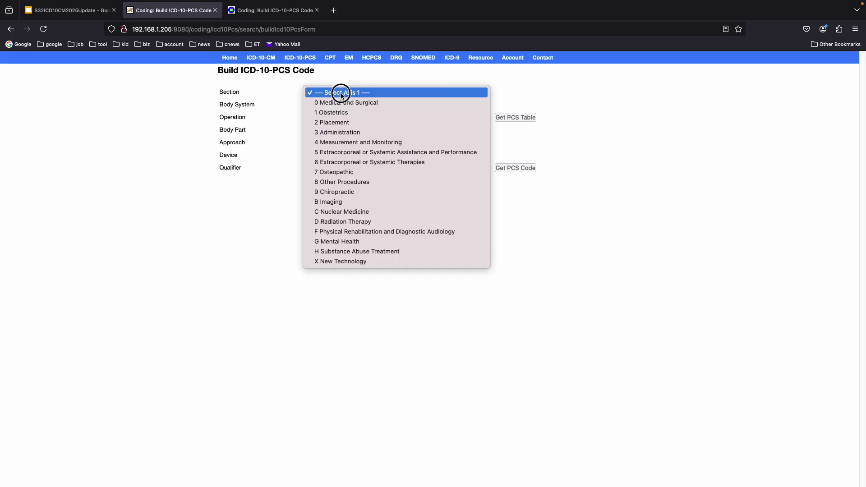
click(342, 103)
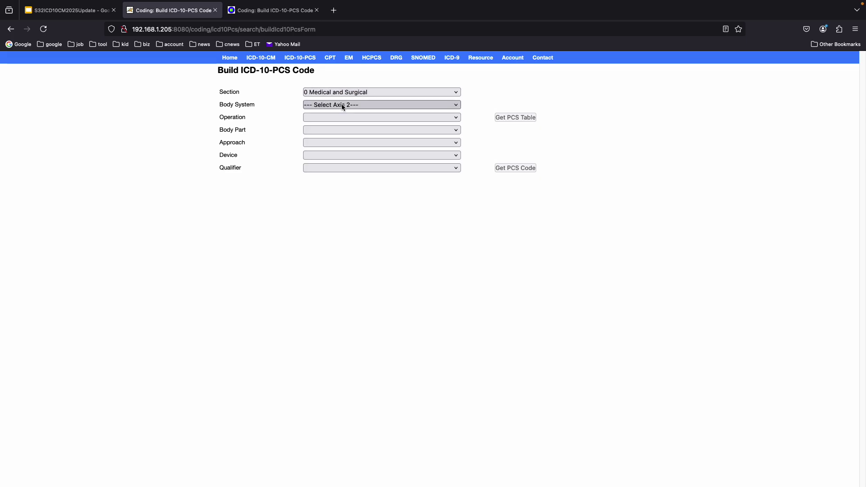
click(342, 105)
click(341, 185)
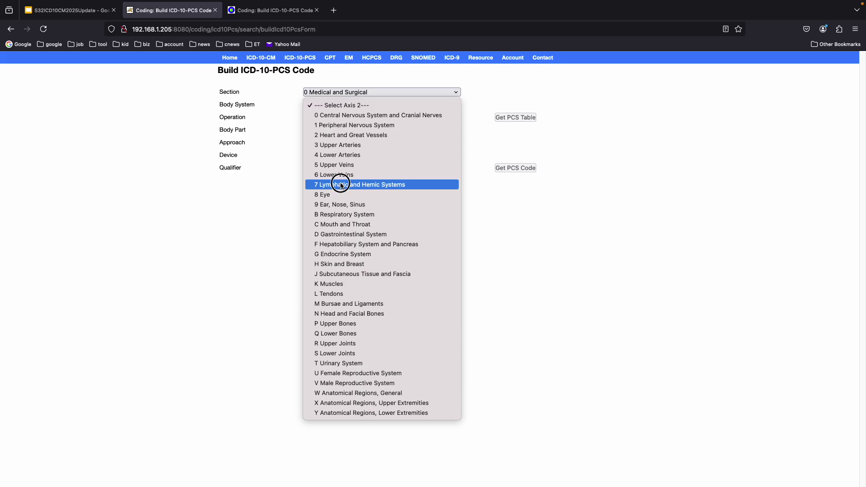
click(341, 117)
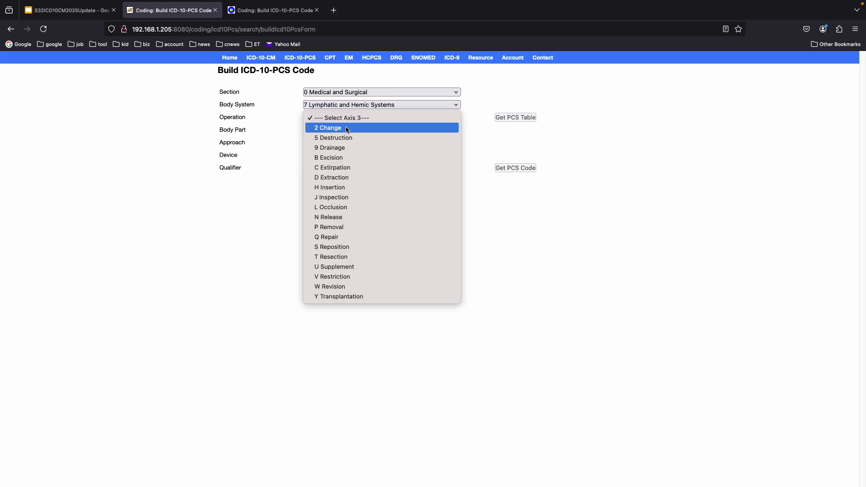
click(350, 78)
click(277, 10)
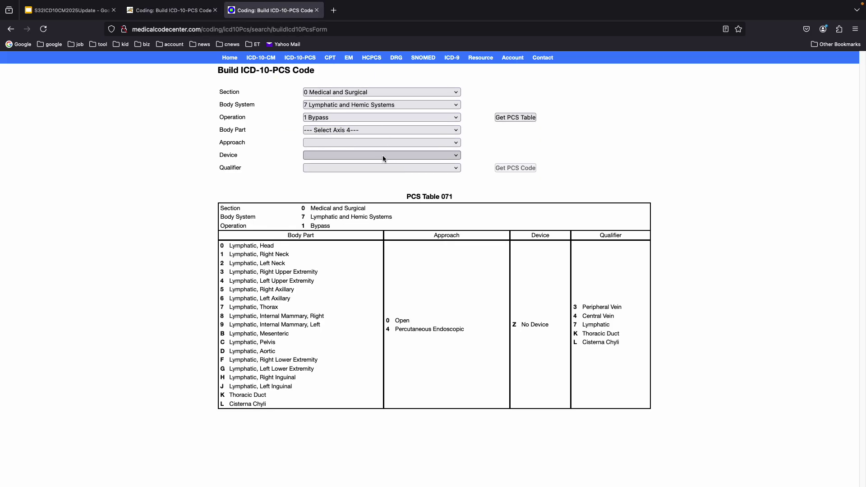
Step: Consult the update slide, choose X New Technology and 2 Cardiovascular System in the 192.168.1.205 site's builder, and review the available operations
click(52, 13)
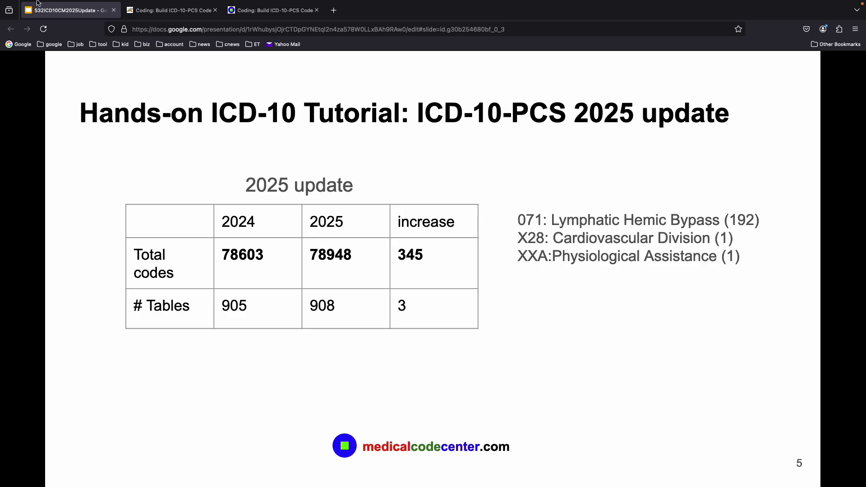
click(172, 33)
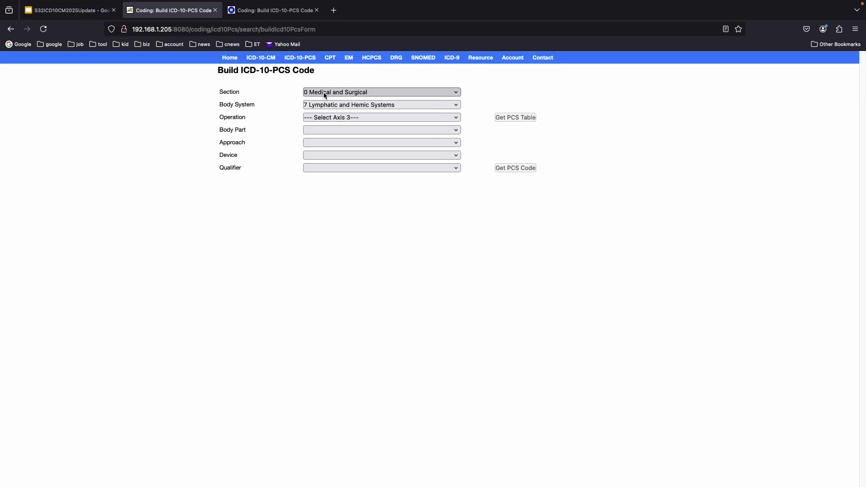
click(323, 92)
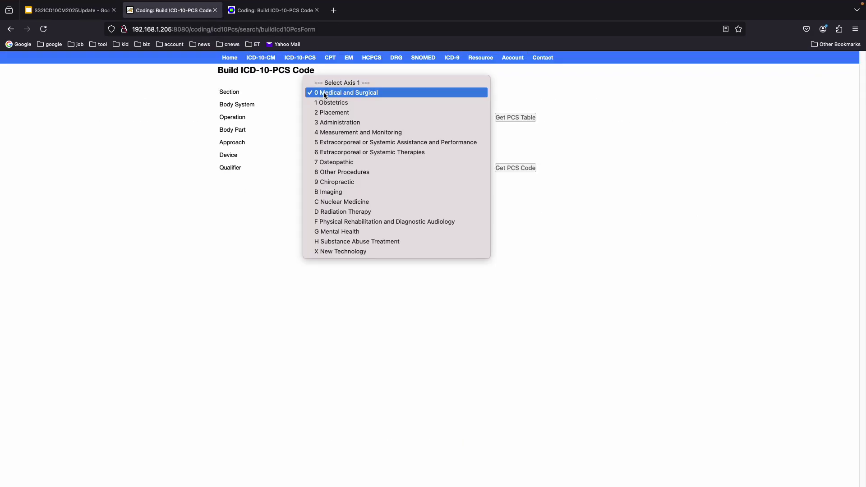
click(376, 253)
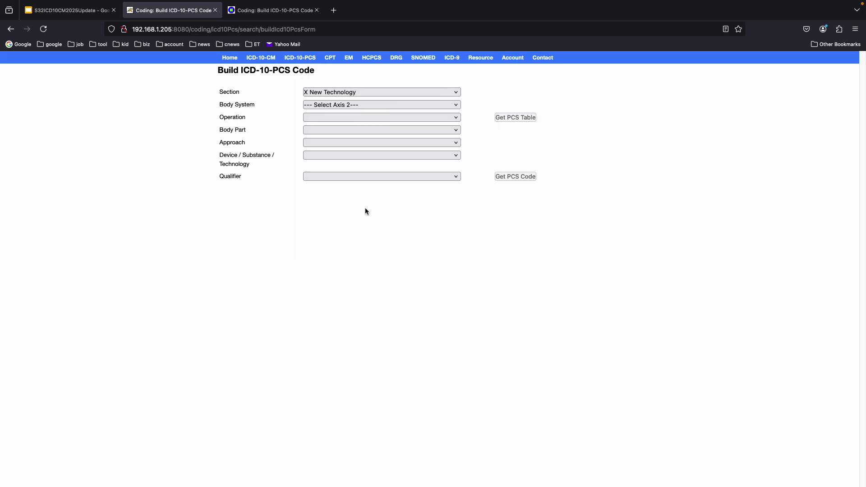
click(325, 105)
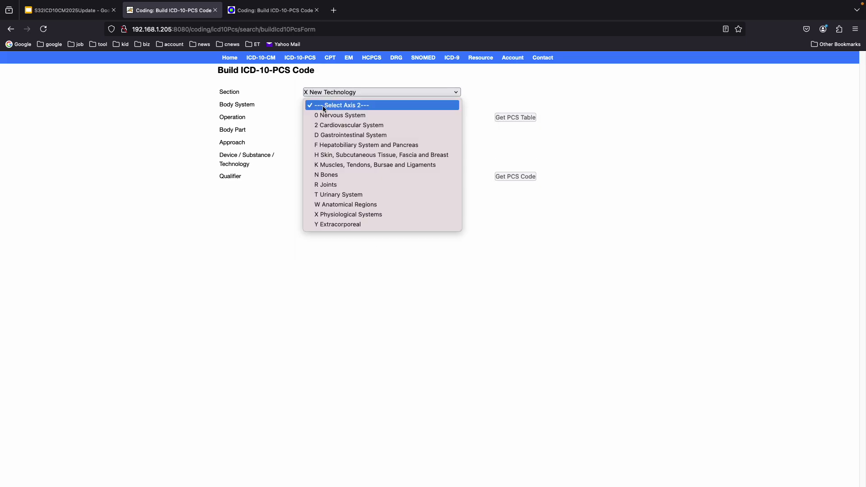
click(330, 125)
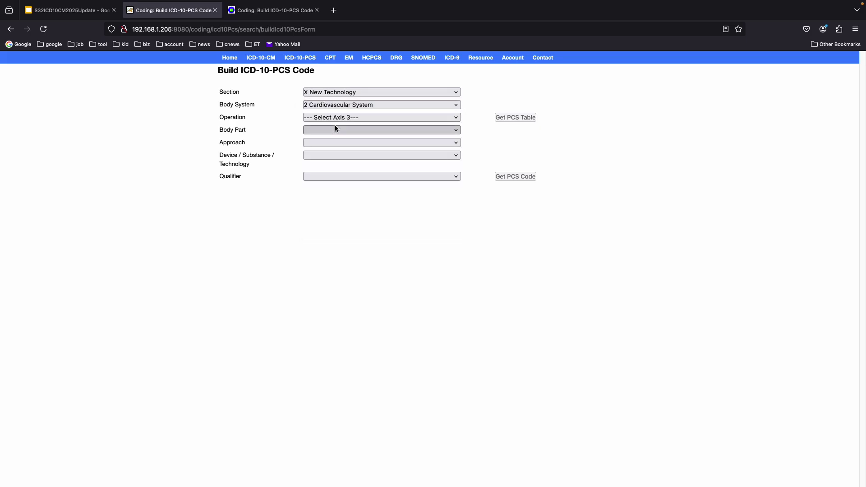
click(330, 118)
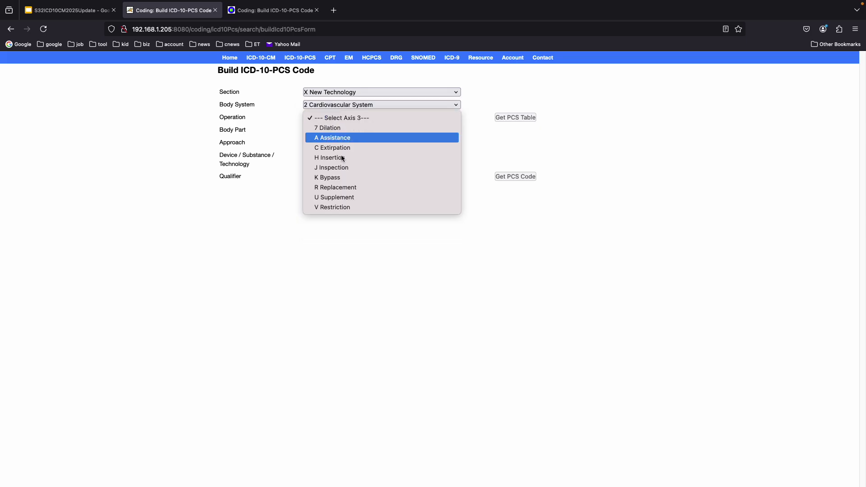
click(320, 289)
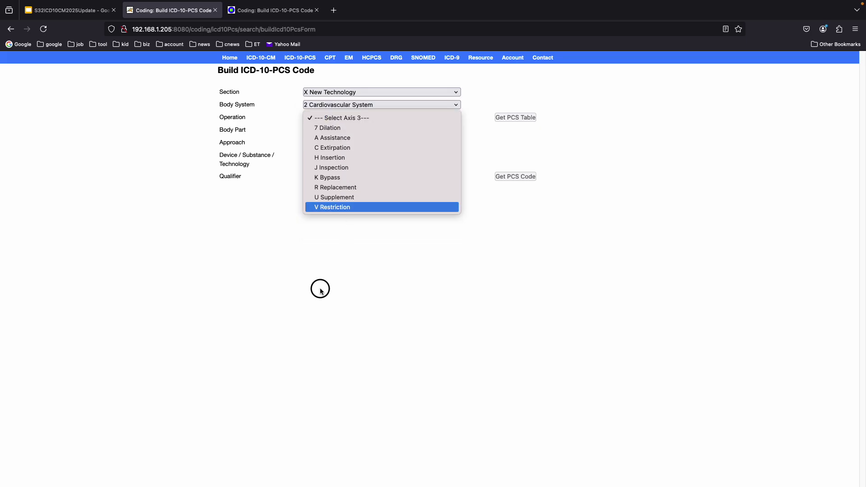
Step: On medicalcodecenter.com, choose X New Technology, 2 Cardiovascular System and 8 Division, and get the matching PCS table and PCS code
click(252, 12)
click(332, 92)
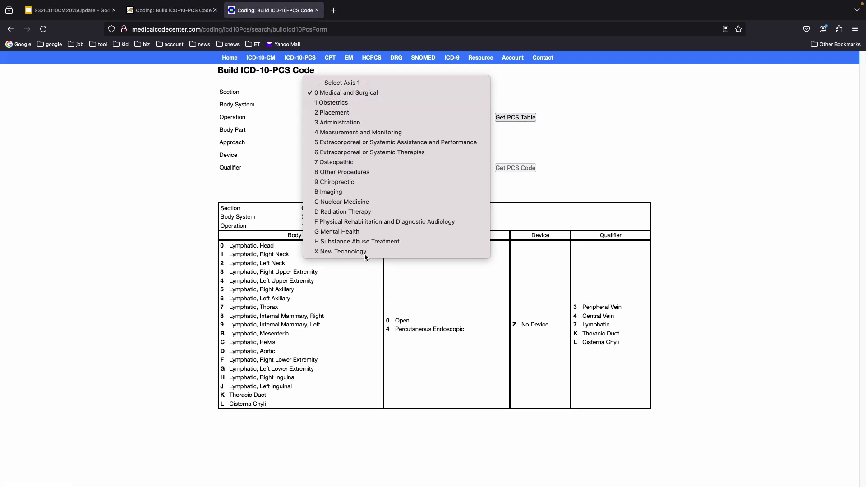
click(364, 253)
click(328, 107)
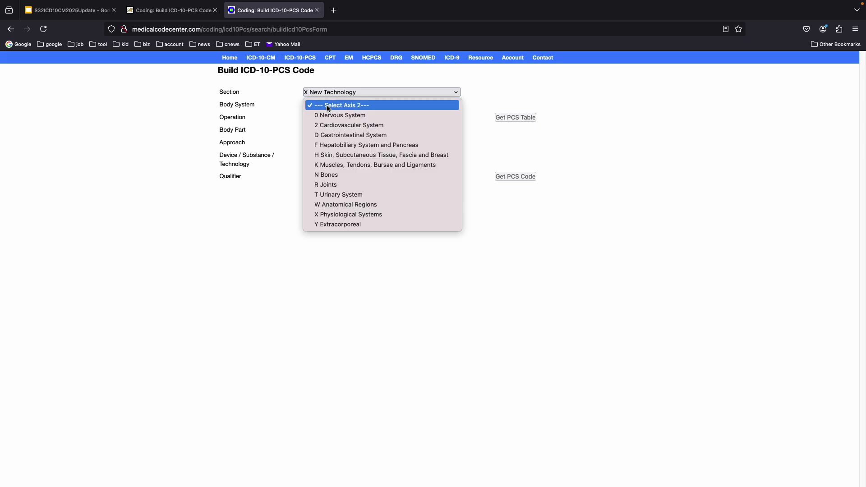
click(336, 127)
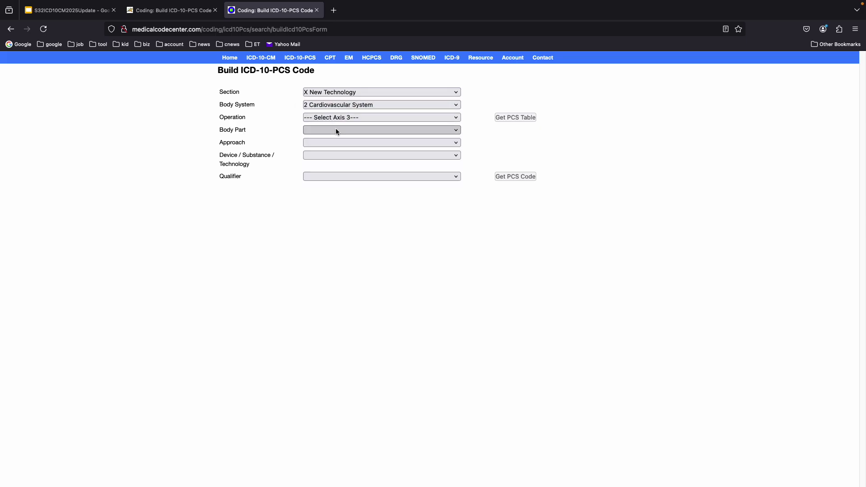
click(332, 119)
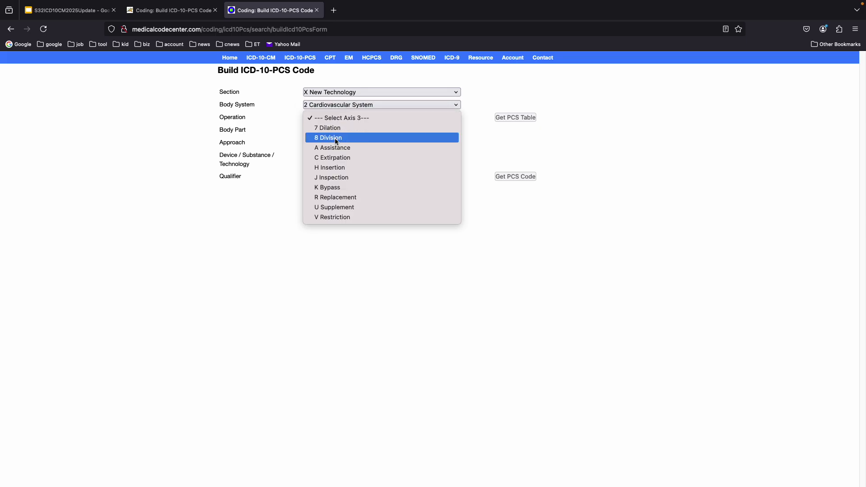
click(336, 138)
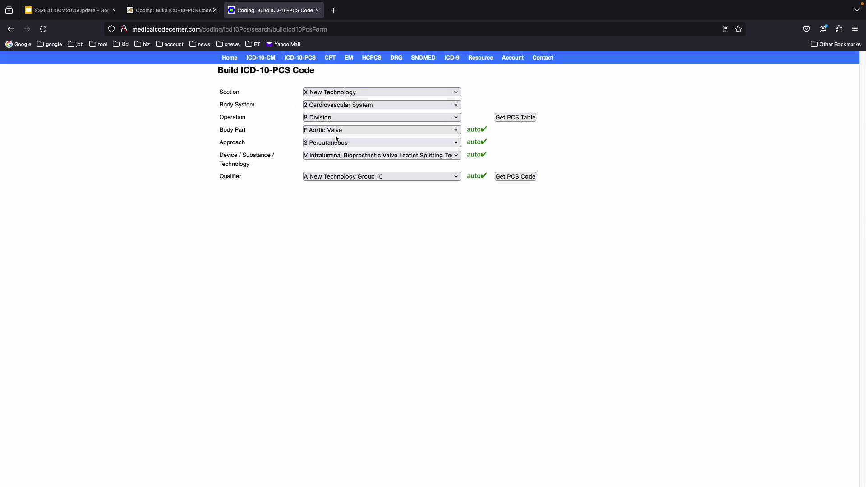
click(503, 119)
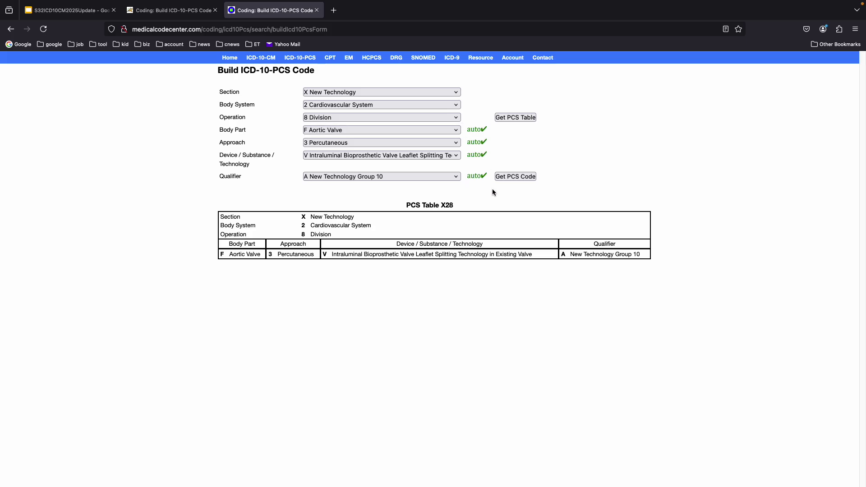
click(515, 177)
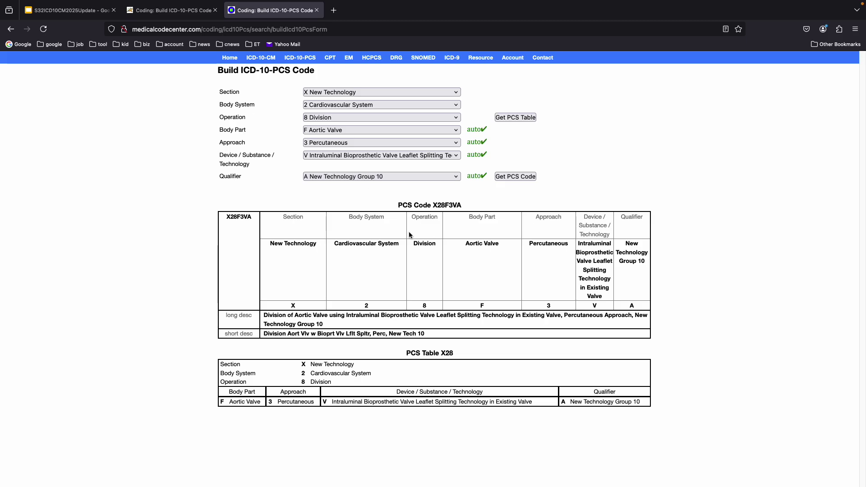
Step: Consult the update slide, choose X New Technology and X Physiological Systems in the 192.168.1.205 site's builder, and review the available operations
click(95, 11)
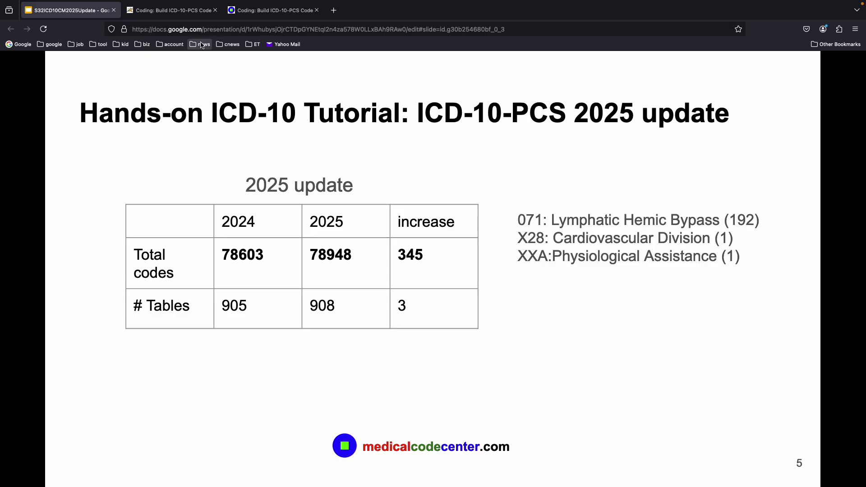
click(179, 11)
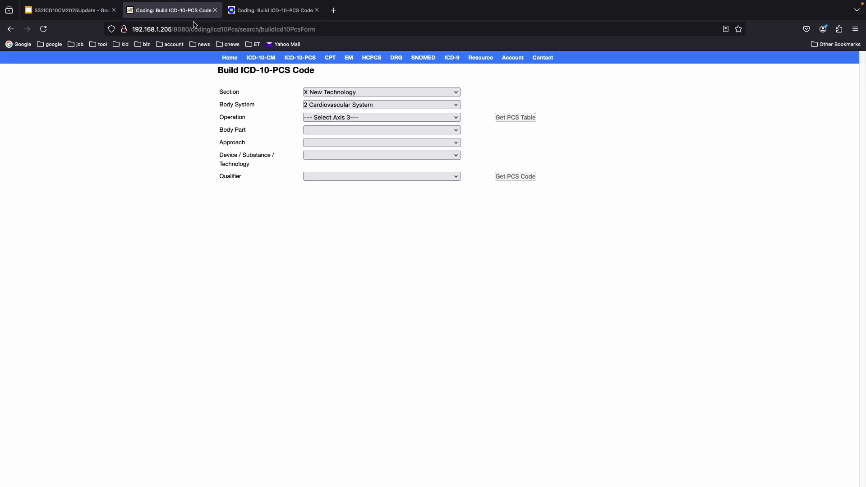
click(356, 92)
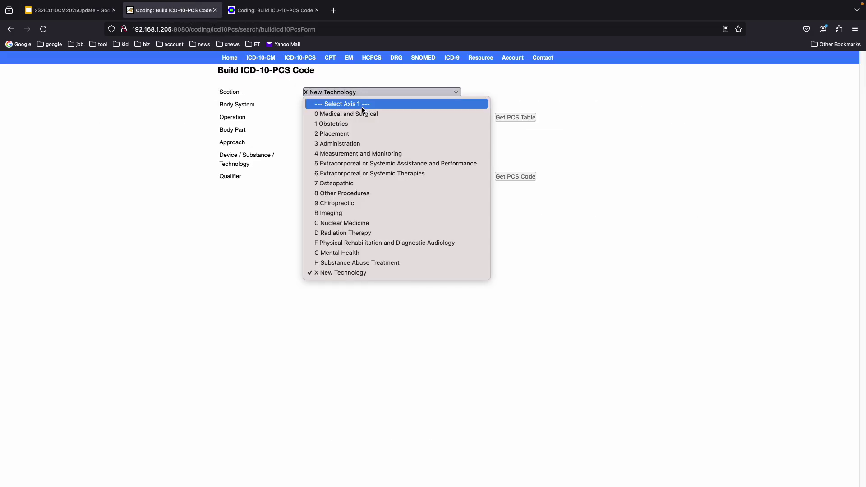
click(371, 273)
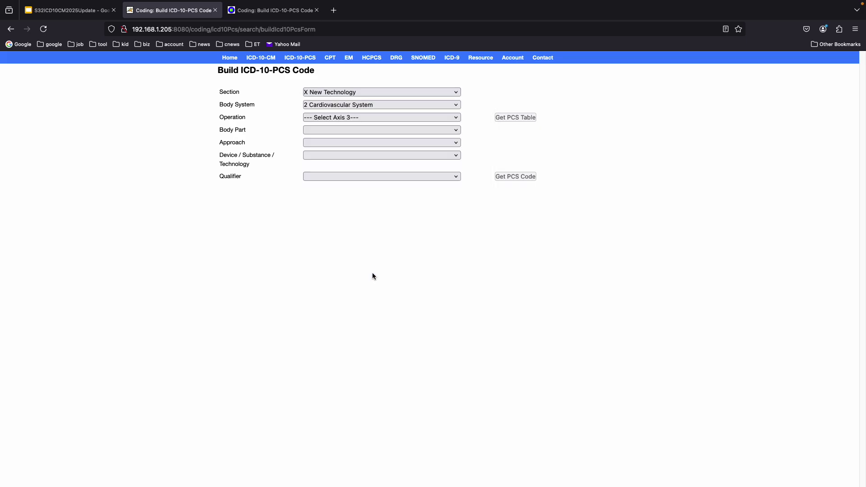
click(344, 106)
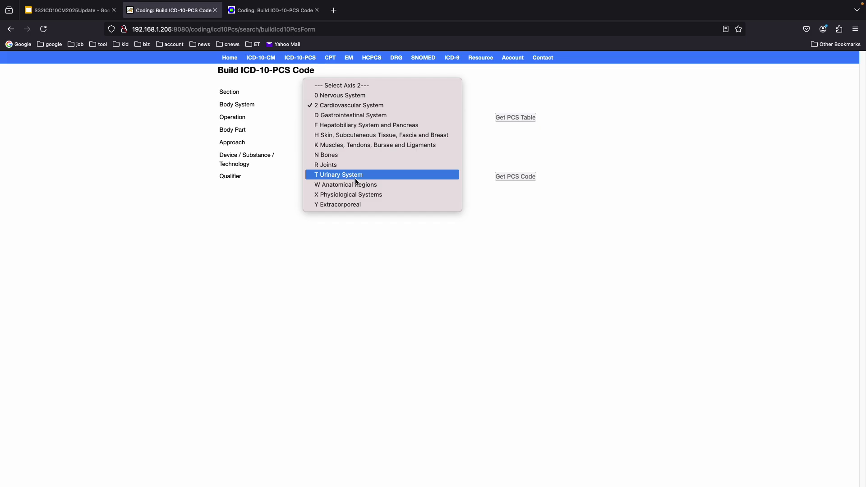
click(358, 194)
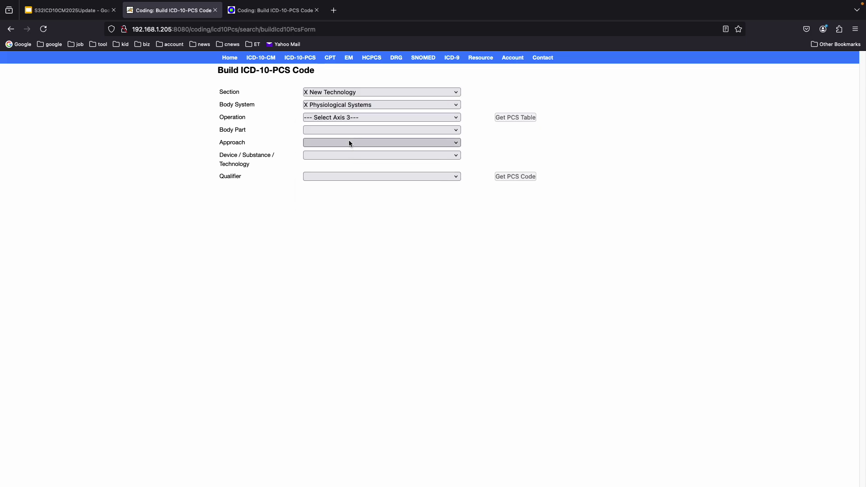
click(345, 118)
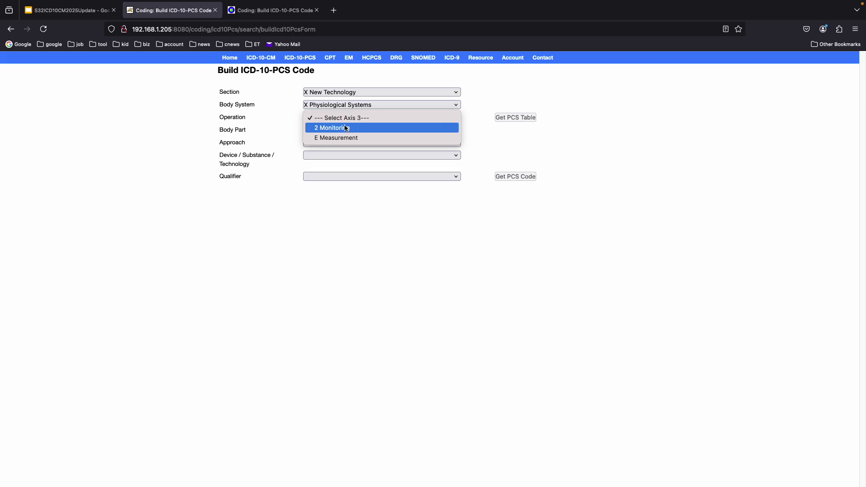
click(361, 206)
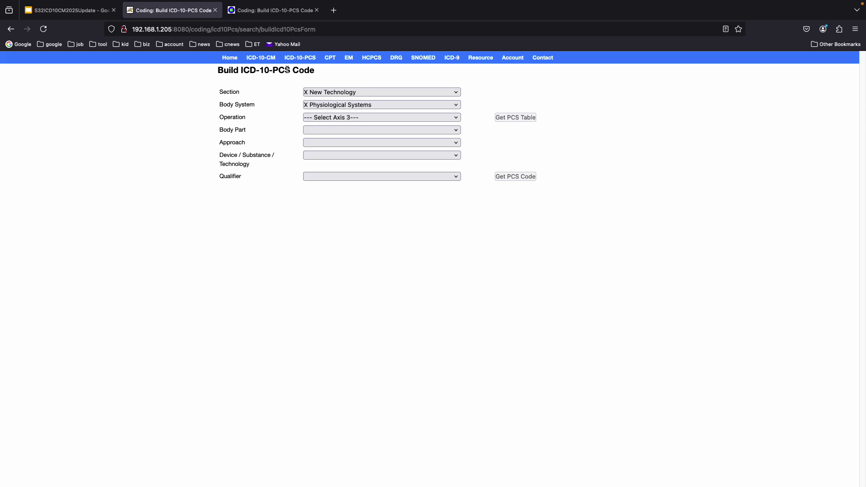
Step: In medicalcodecenter.com's PCS code builder, choose section X New Technology, body system X Physiological Systems and operation A Assistance
click(252, 10)
mouse_move(326, 67)
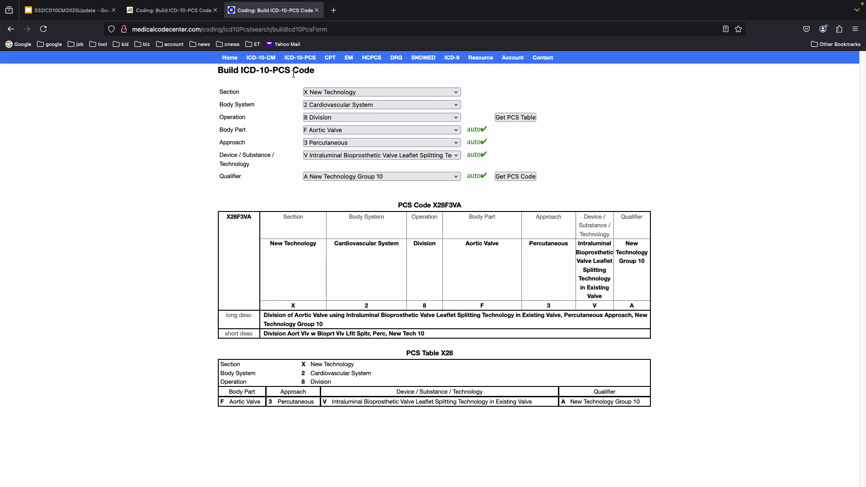
click(402, 93)
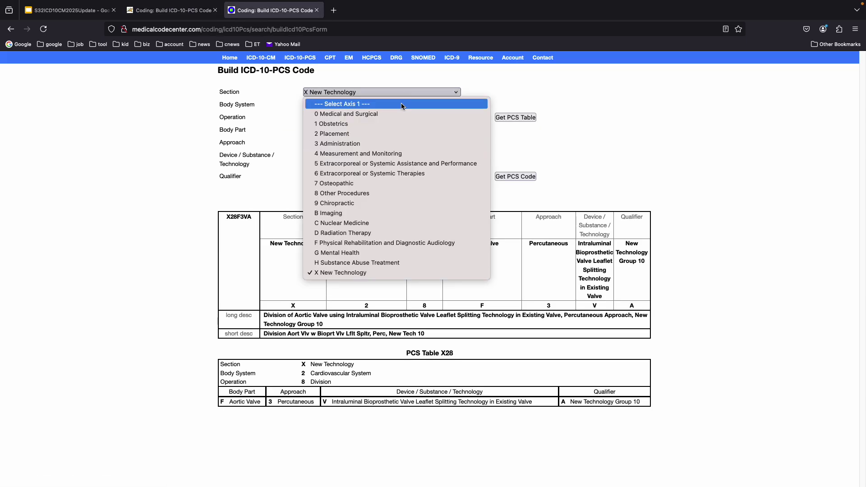
click(384, 274)
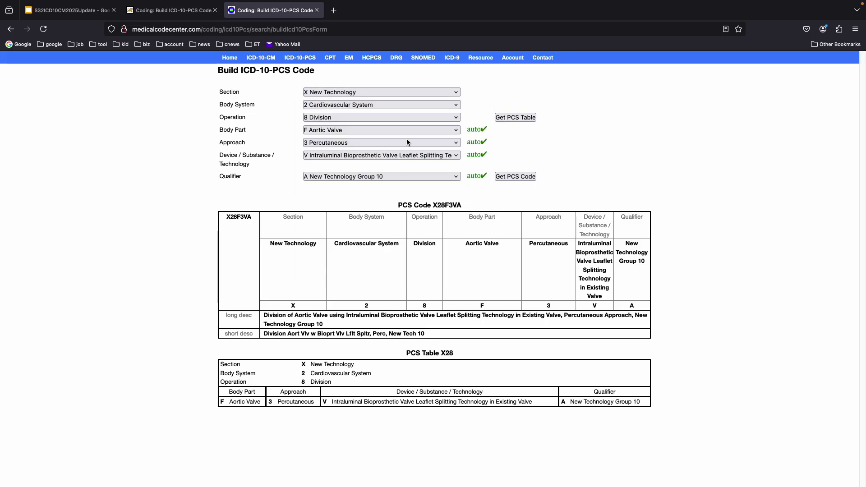
click(404, 105)
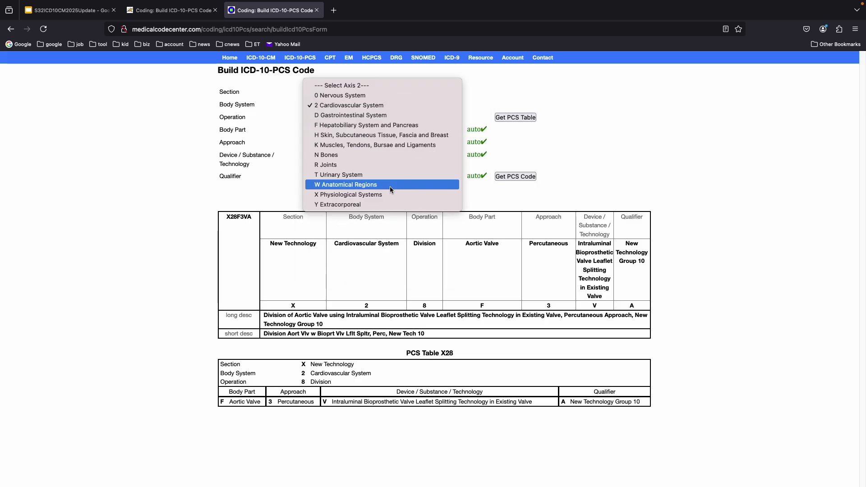
click(391, 193)
click(409, 118)
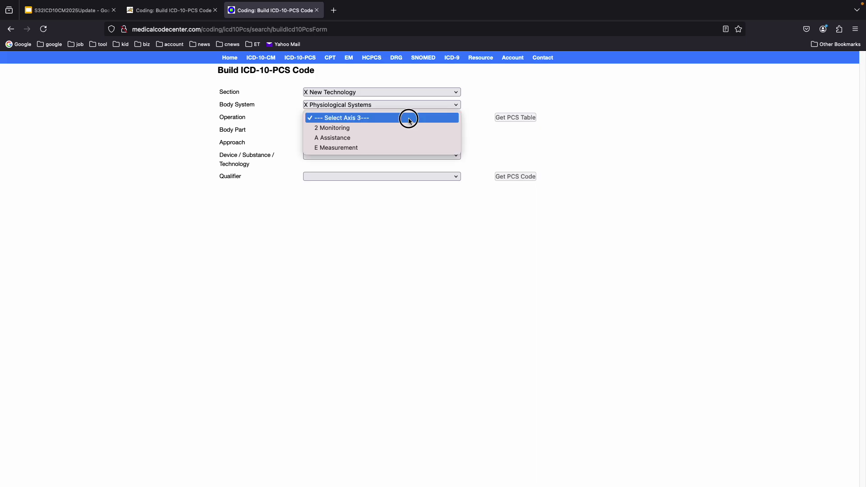
click(374, 139)
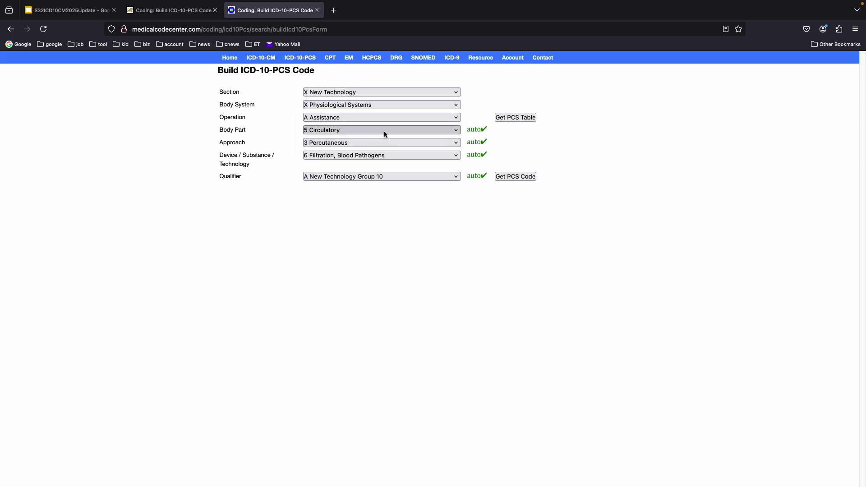
Step: Get the PCS table and the PCS code for the X Physiological Systems Assistance selection, and return to the 2025 update slide
click(505, 118)
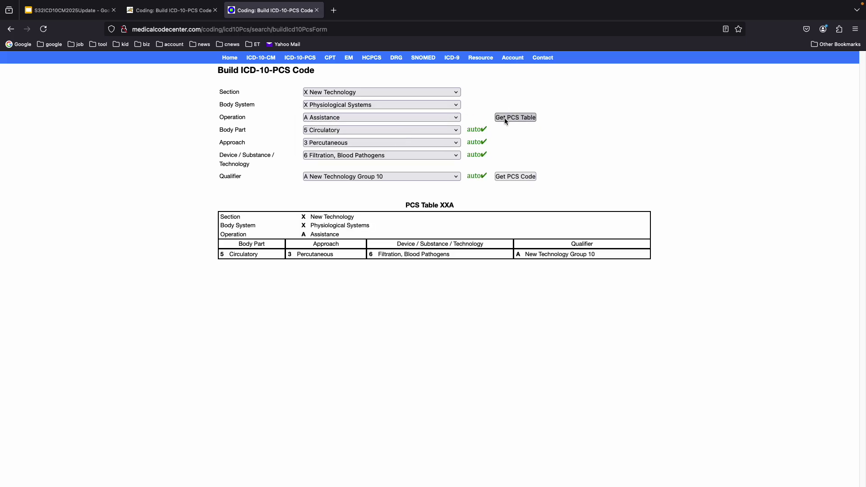
click(508, 177)
click(509, 177)
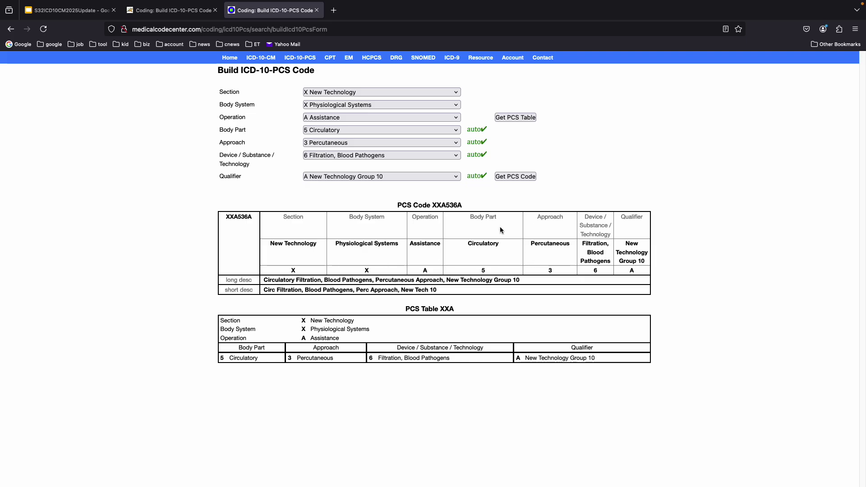
click(68, 10)
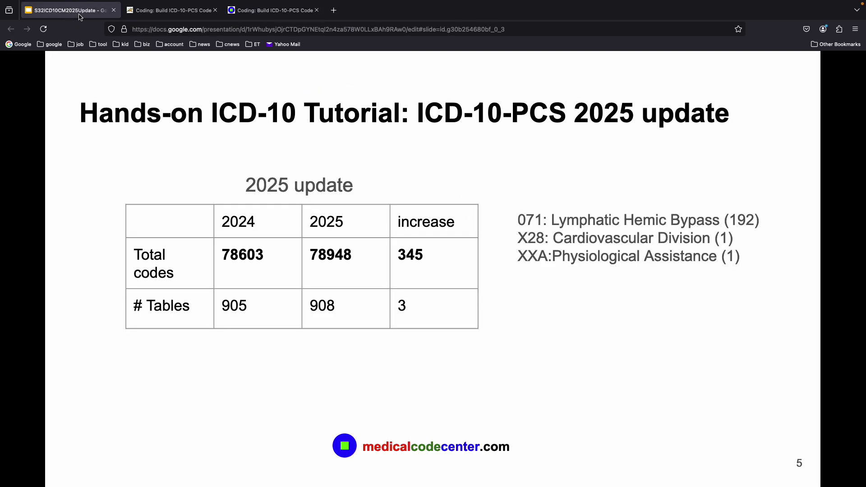